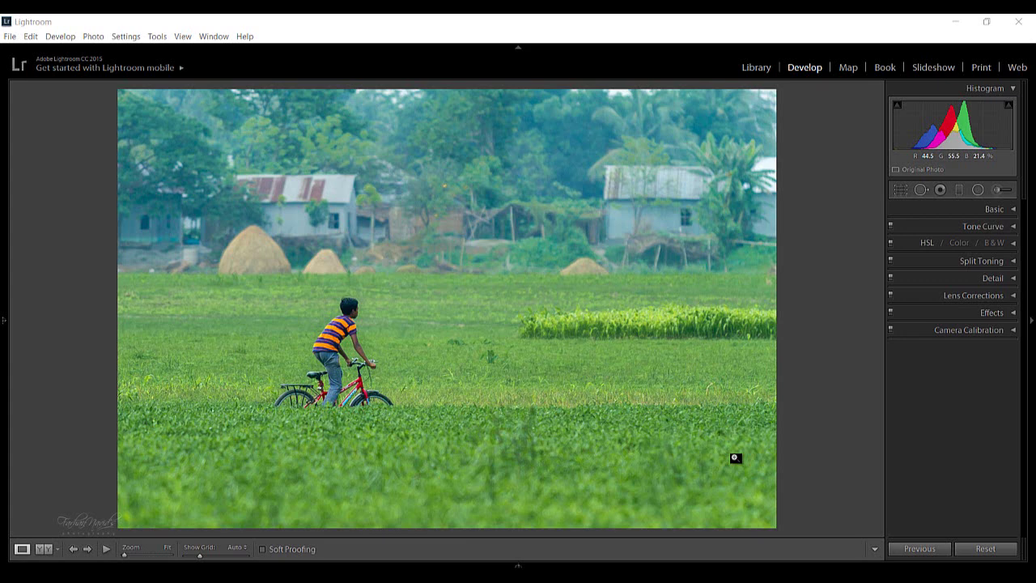
Step: Expand the Basic panel and show the white balance preset list, currently As Shot
left_click(1013, 210)
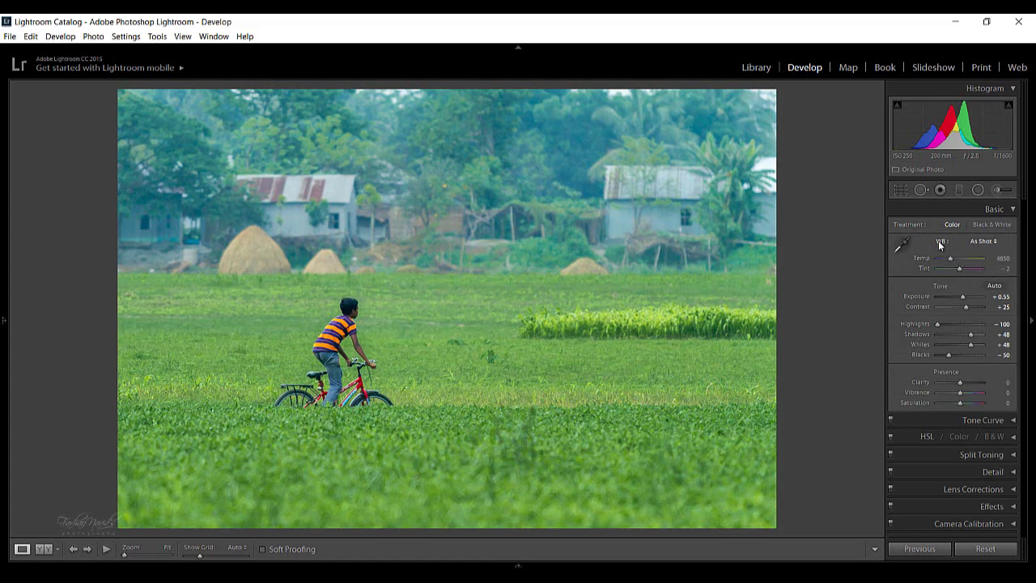
left_click(994, 242)
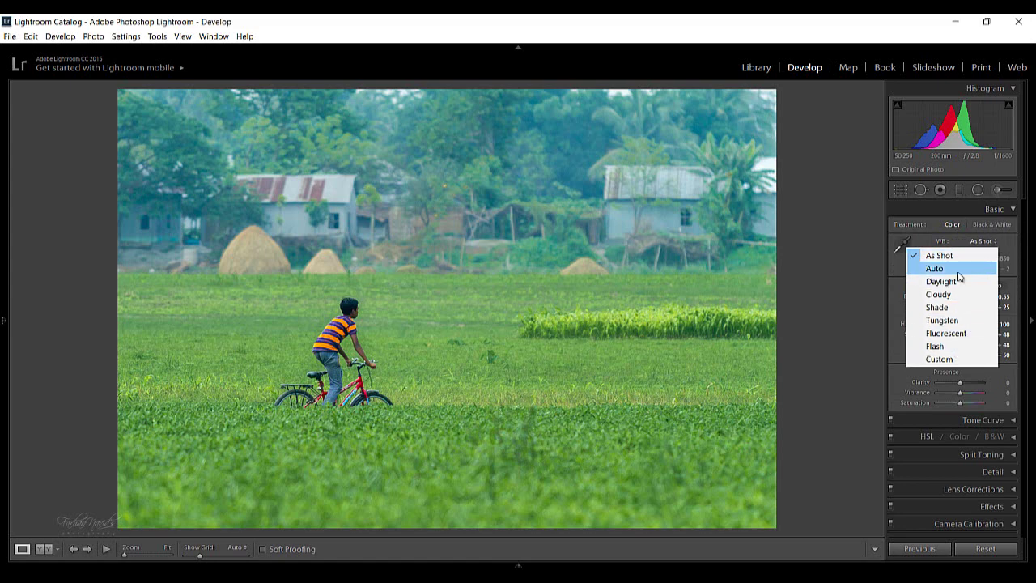
Step: Try the Auto, Daylight, Cloudy, Shade and Tungsten white balance presets in turn
left_click(958, 274)
left_click(986, 242)
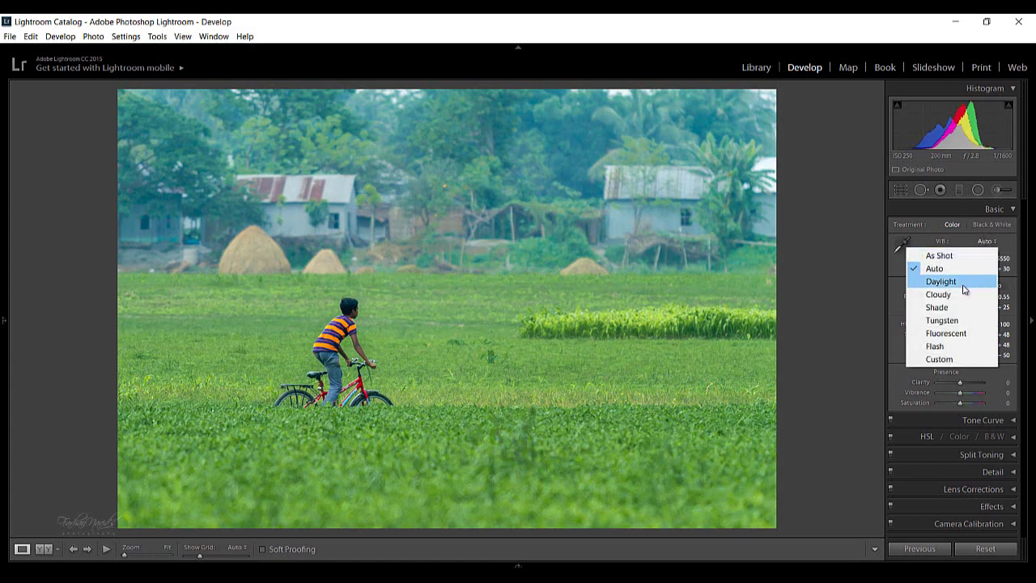
left_click(964, 284)
left_click(986, 241)
left_click(966, 294)
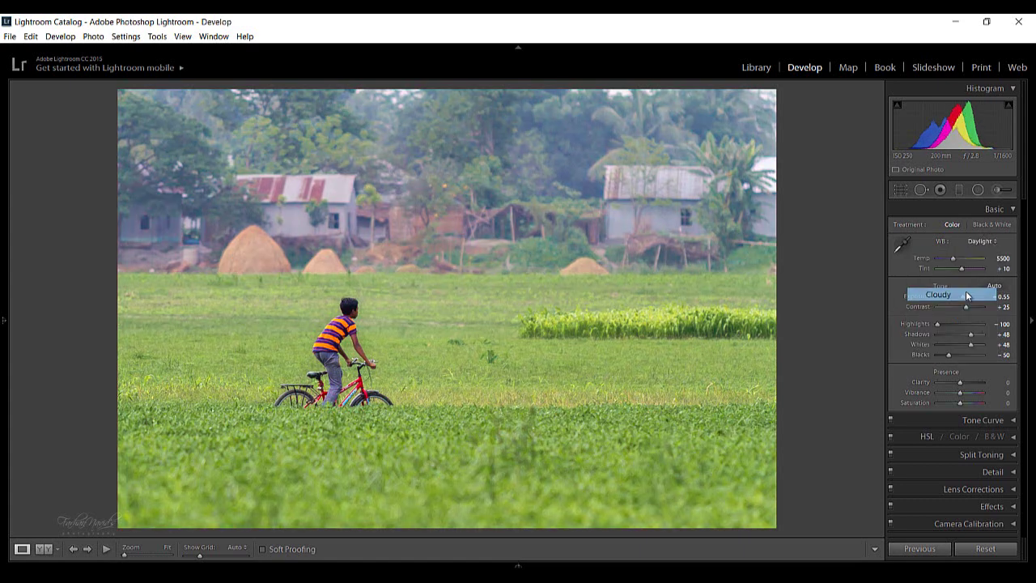
left_click(978, 240)
left_click(950, 306)
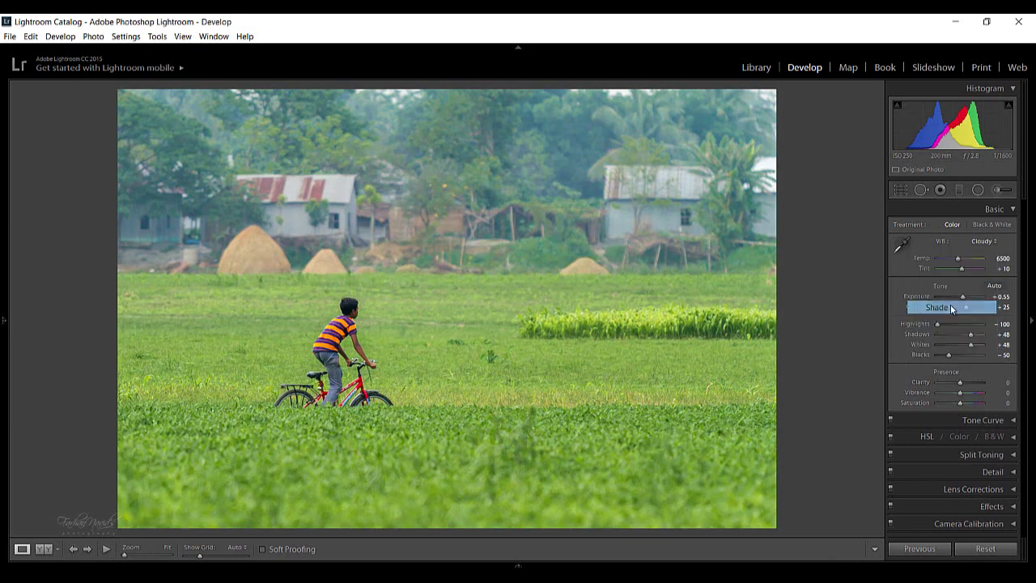
left_click(986, 241)
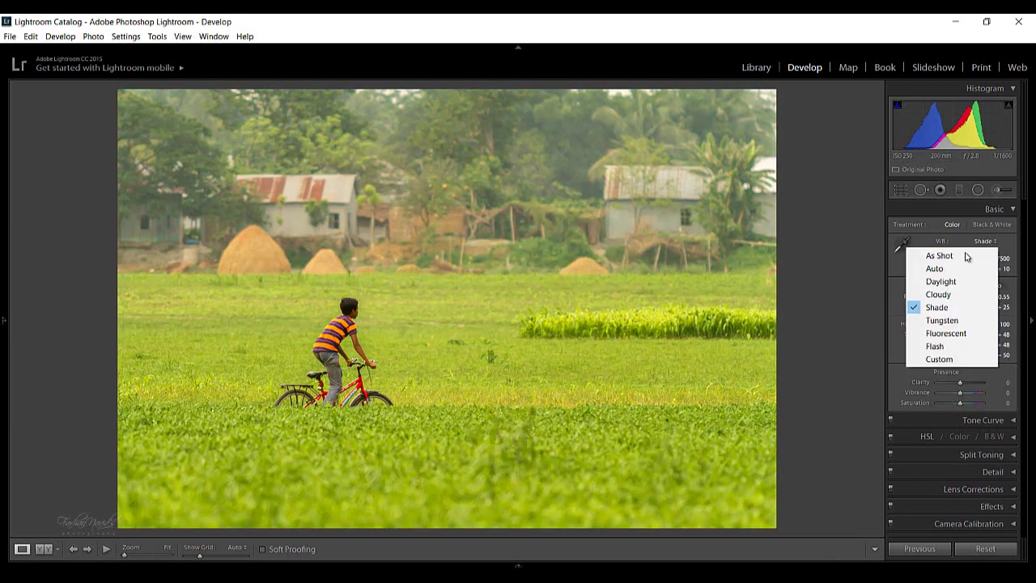
left_click(945, 320)
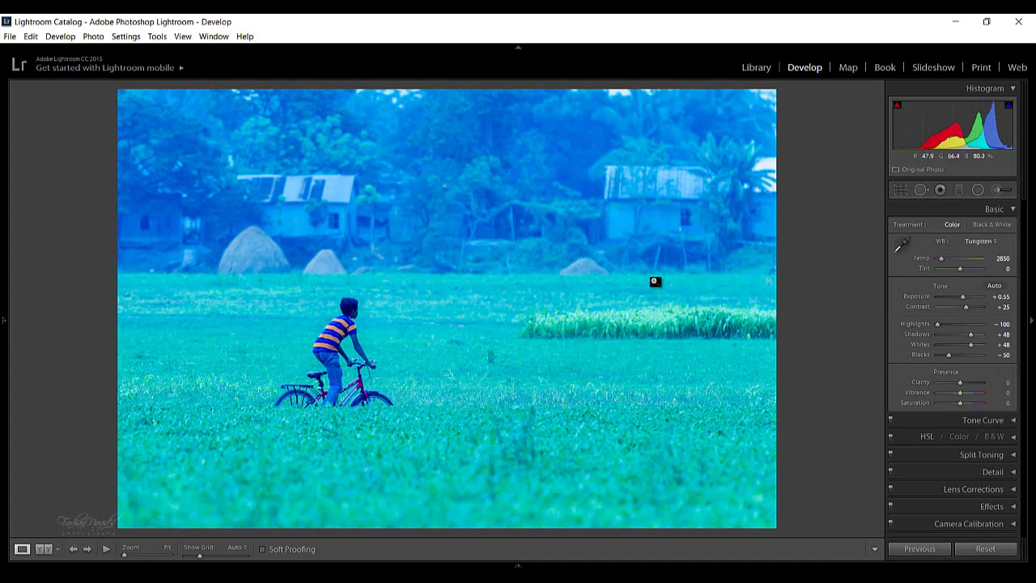
Step: Return the white balance to As Shot (4850, tint −2)
left_click(987, 243)
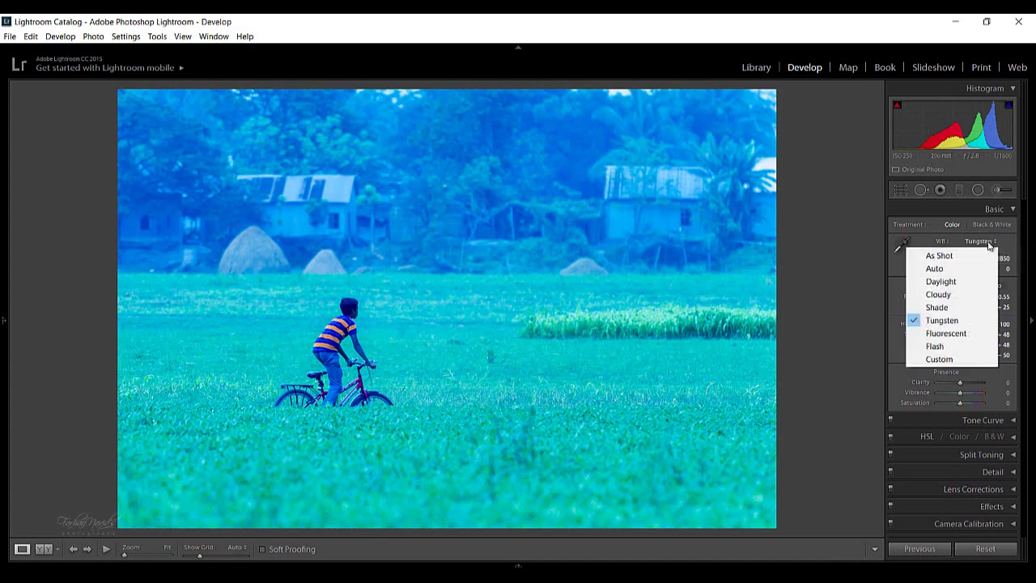
left_click(865, 294)
left_click(977, 244)
left_click(946, 256)
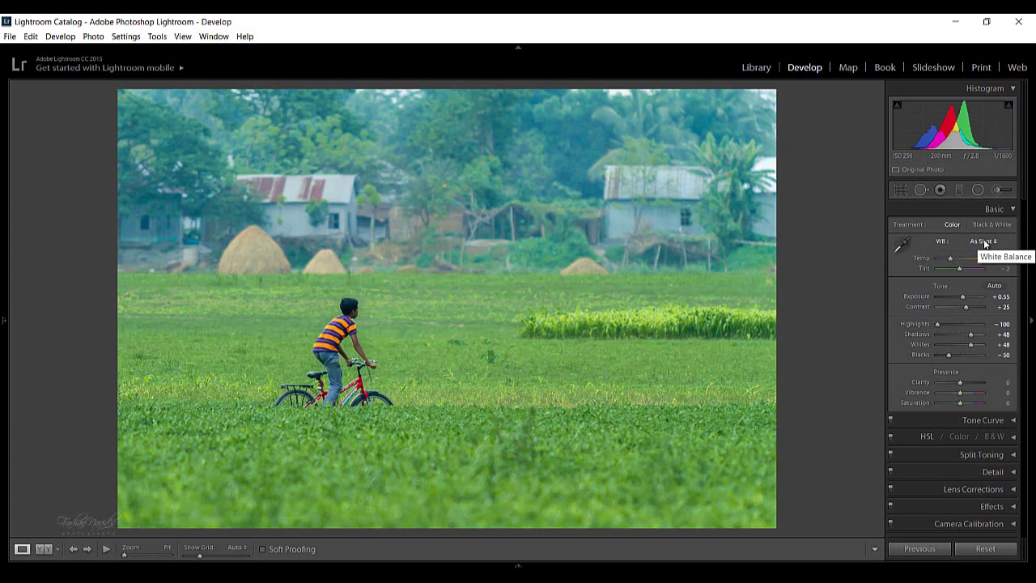
left_click(902, 243)
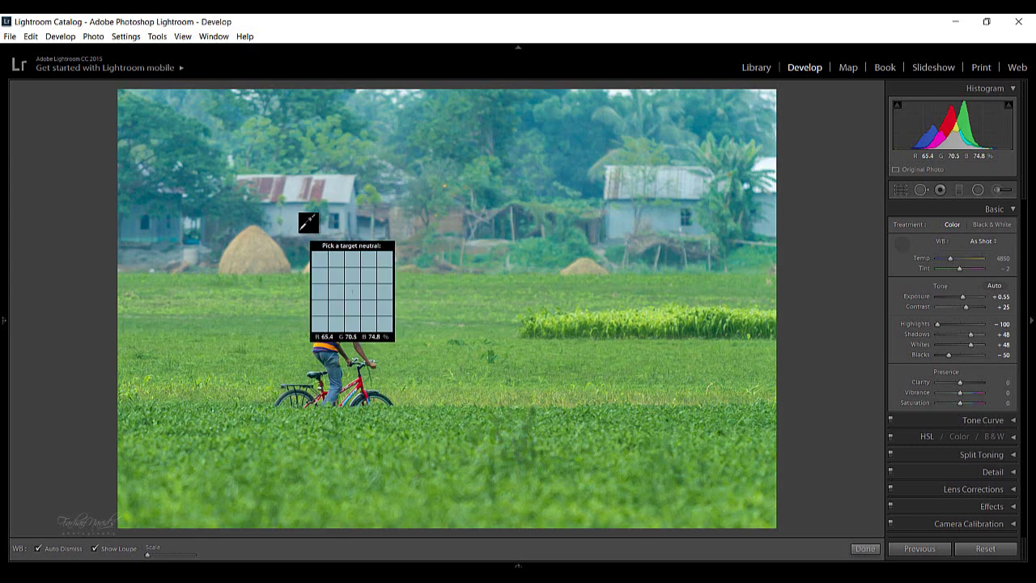
left_click(305, 228)
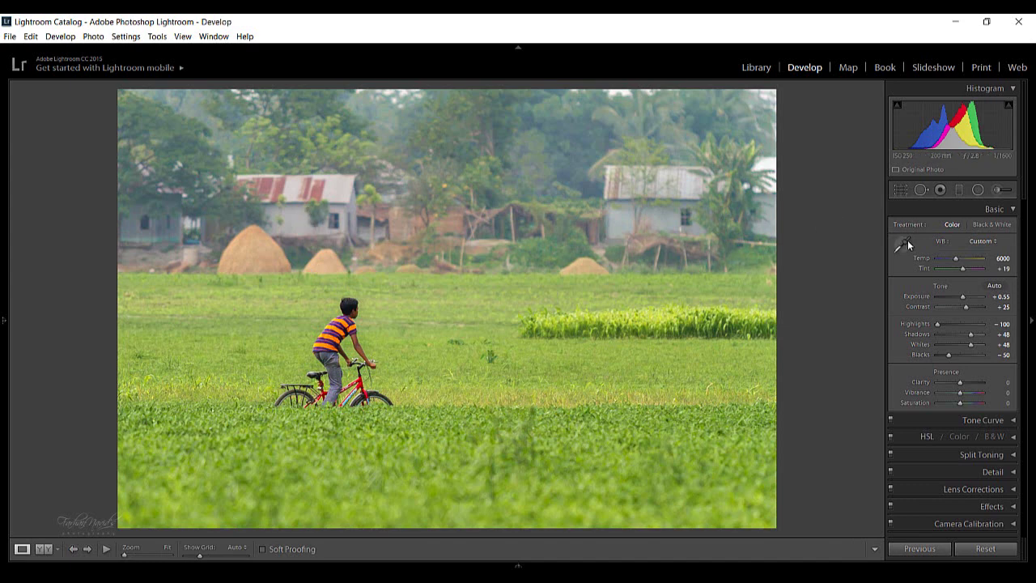
Step: Undo the last sample, then resample white balance from the field and the top-right sky, giving Custom 6150, tint +22
key("ctrl+z")
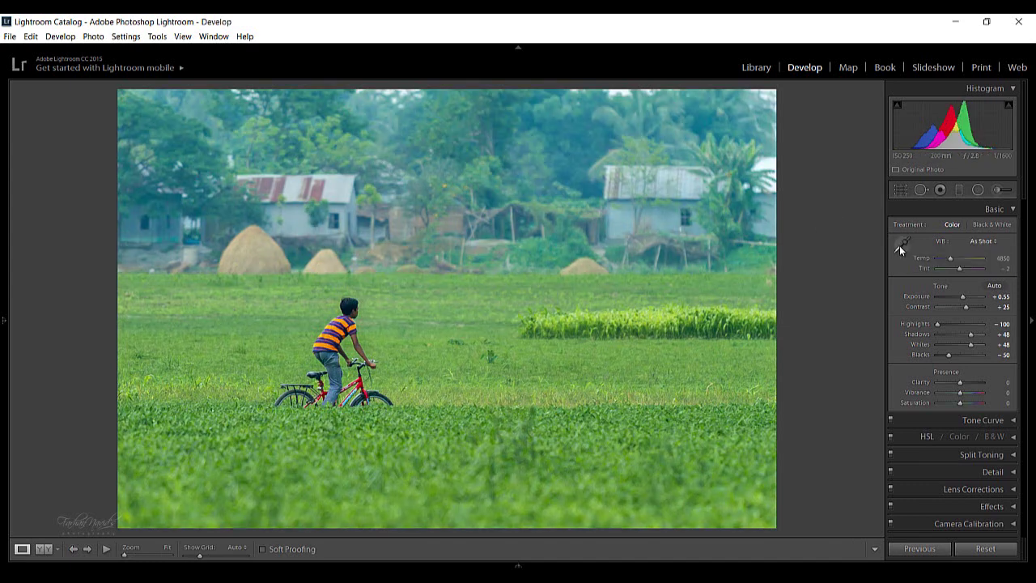
left_click(901, 247)
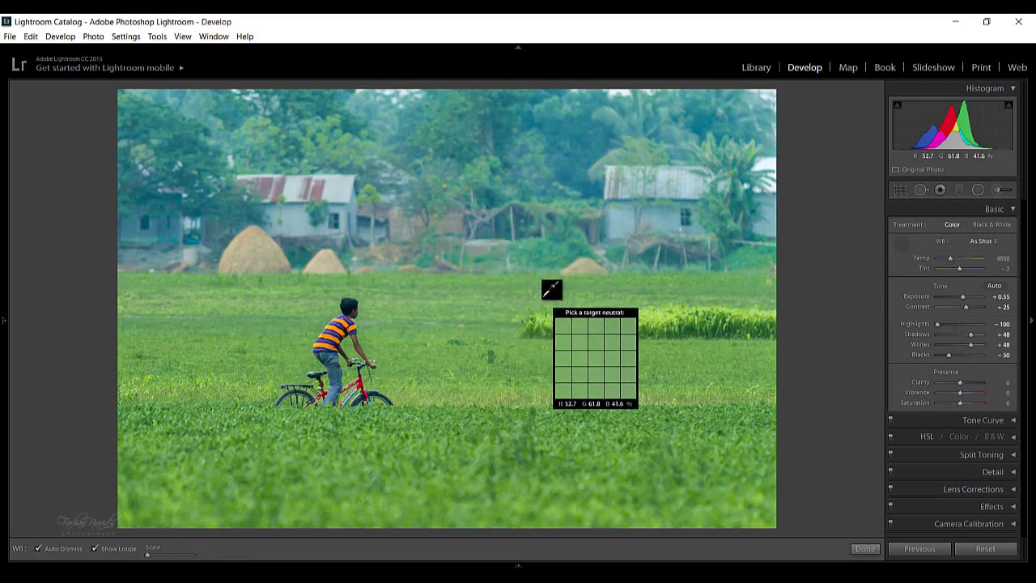
left_click(545, 294)
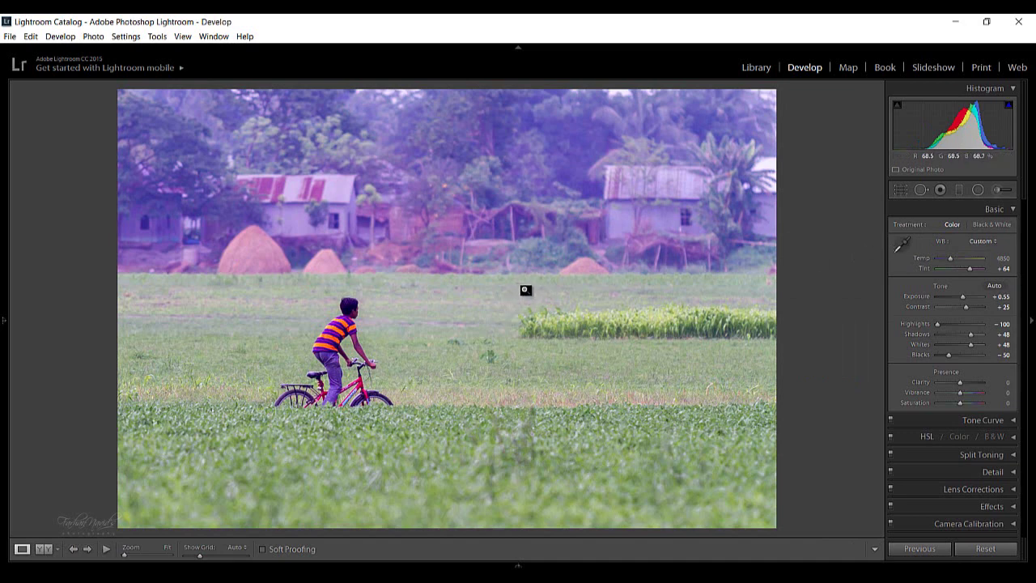
left_click(903, 245)
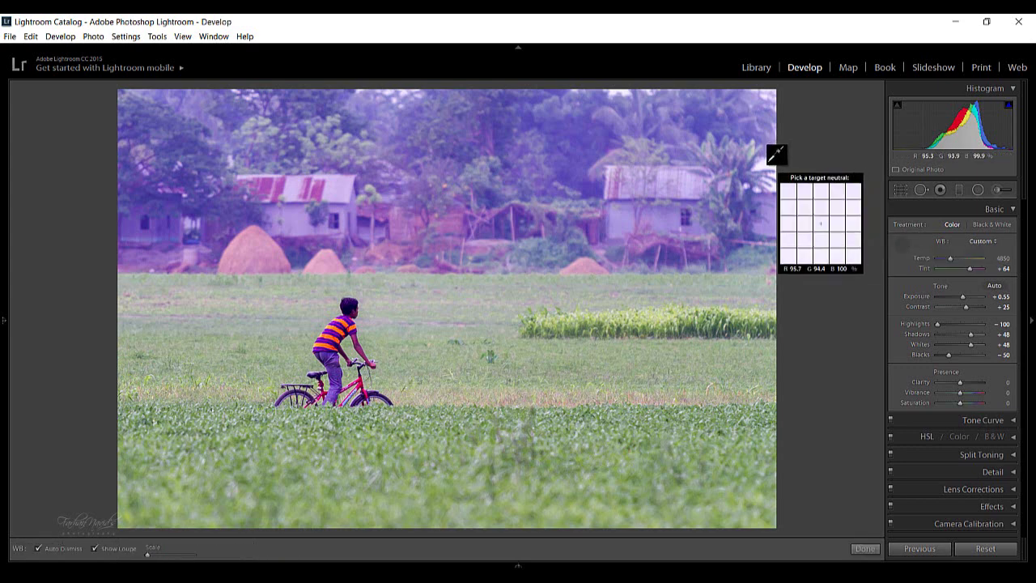
left_click(775, 153)
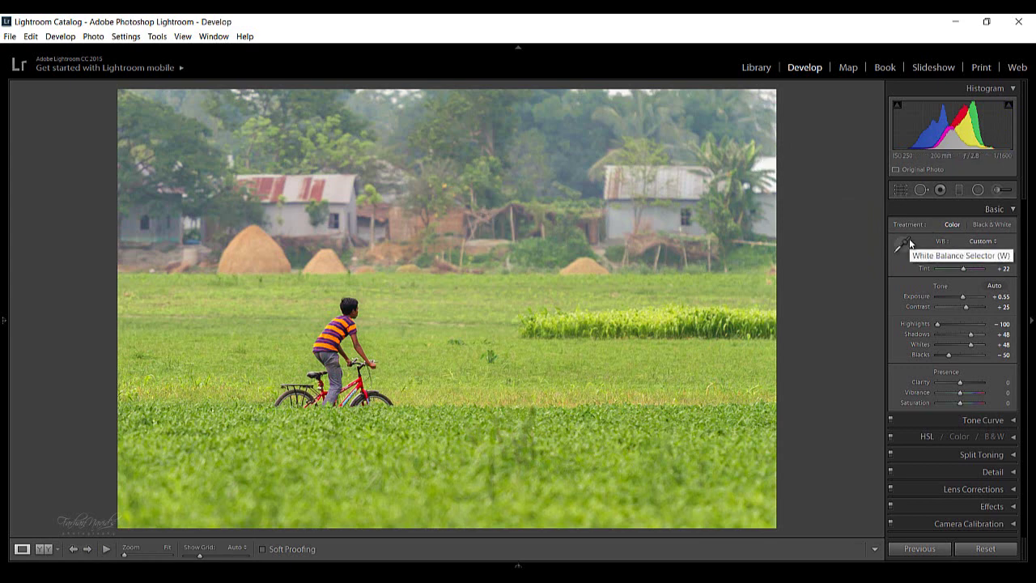
Step: Reset white balance from Custom back to As Shot at 4850, tint −2
left_click(982, 241)
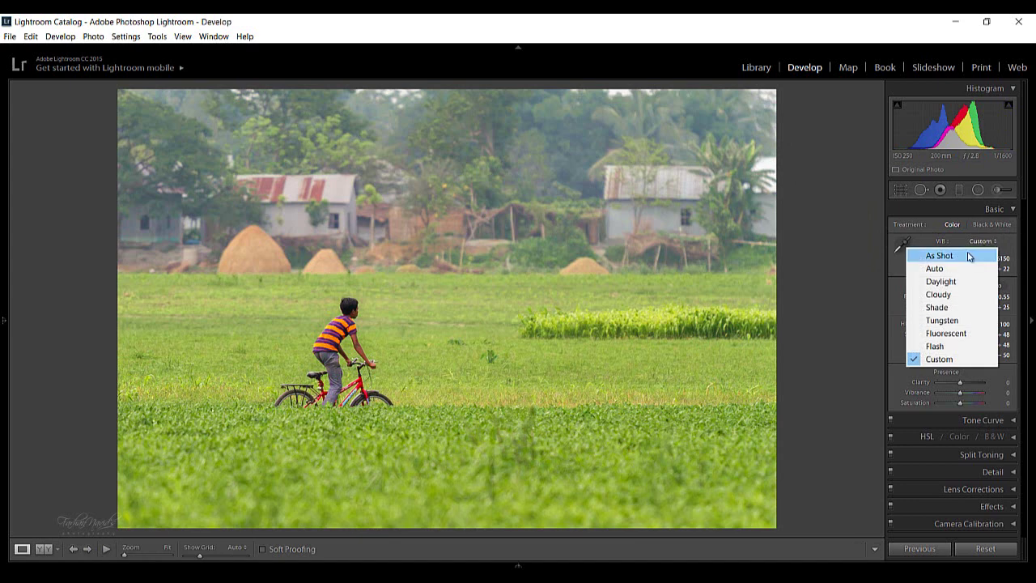
left_click(955, 252)
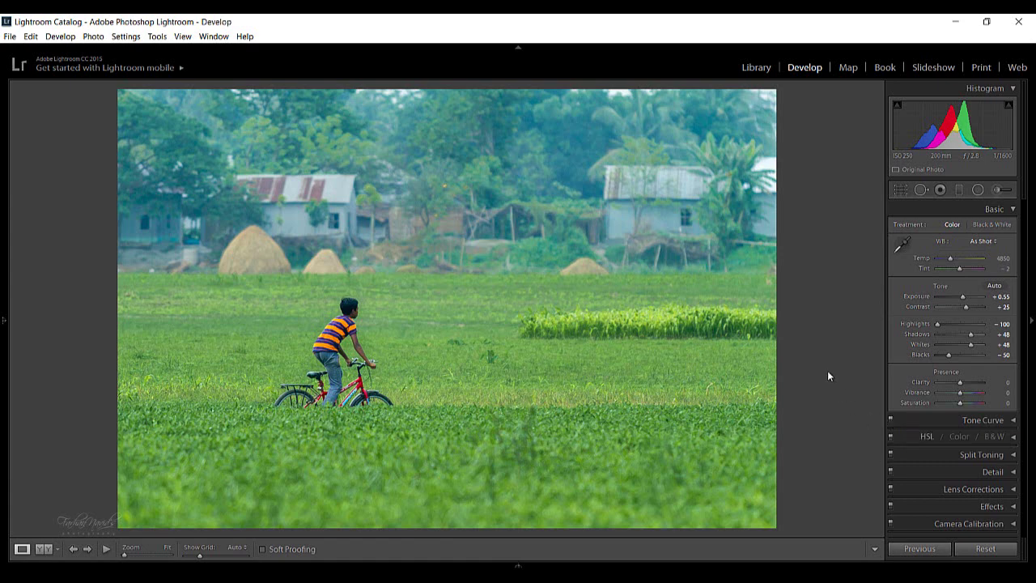
Step: Re-expand the Basic panel, show the left panels and expand the Navigator preview
left_click(902, 212)
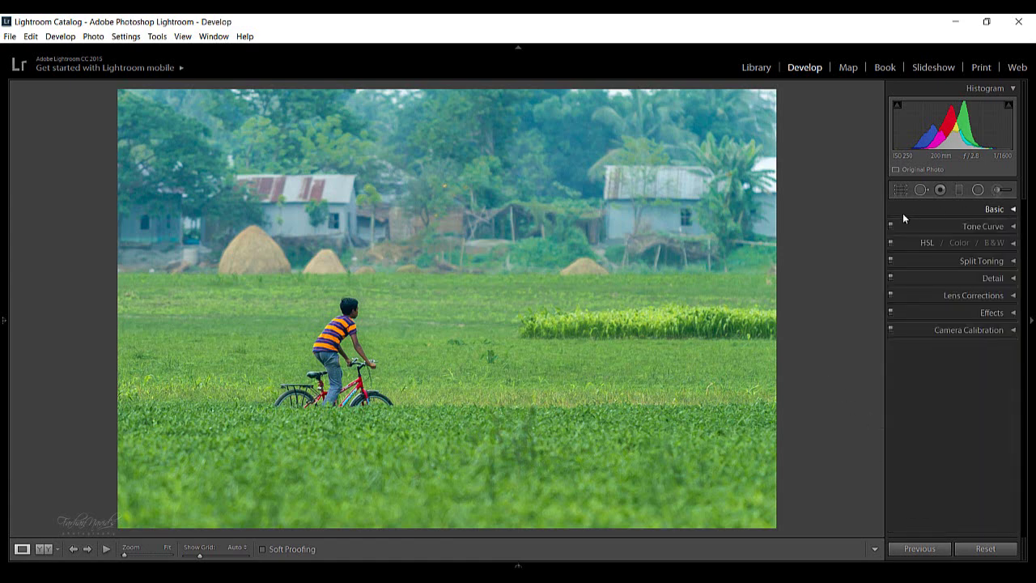
left_click(992, 208)
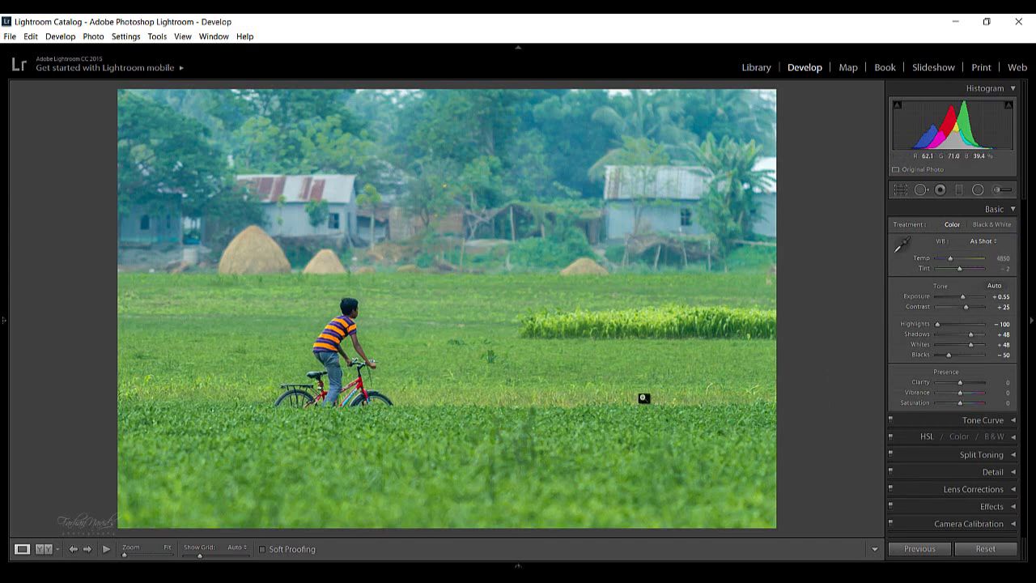
left_click(5, 322)
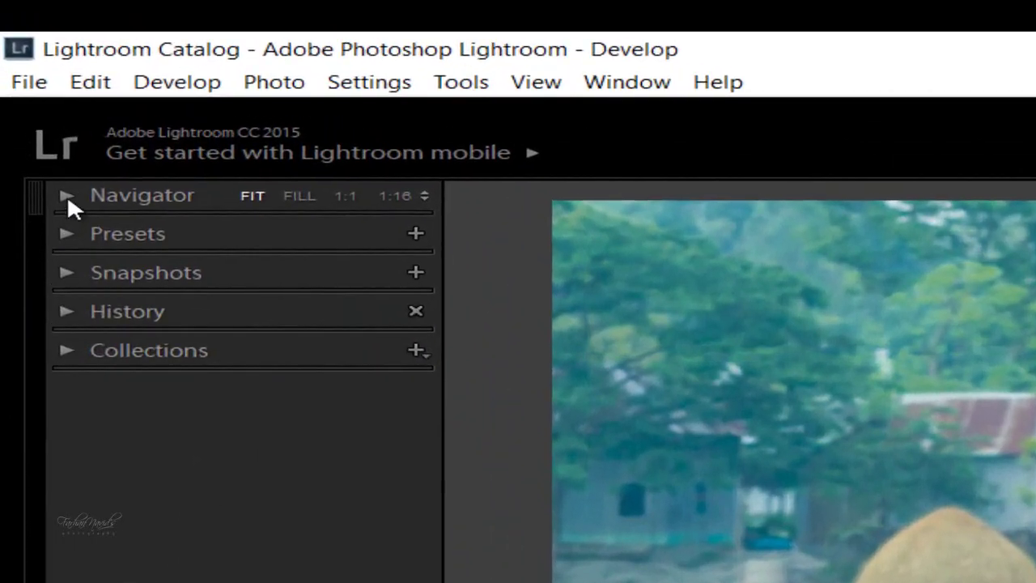
left_click(67, 197)
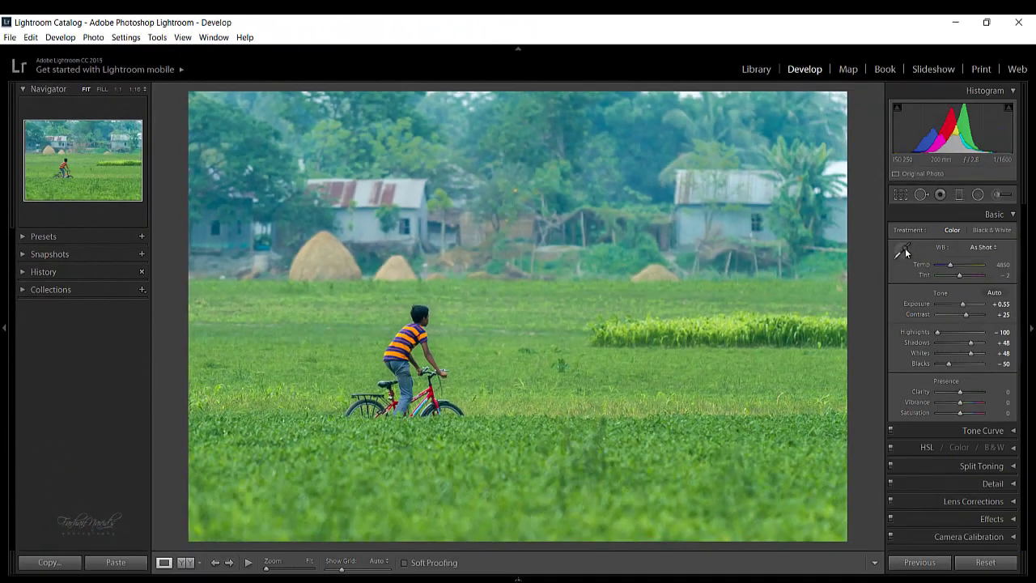
Step: Activate the White Balance Selector eyedropper in the Basic panel
left_click(905, 248)
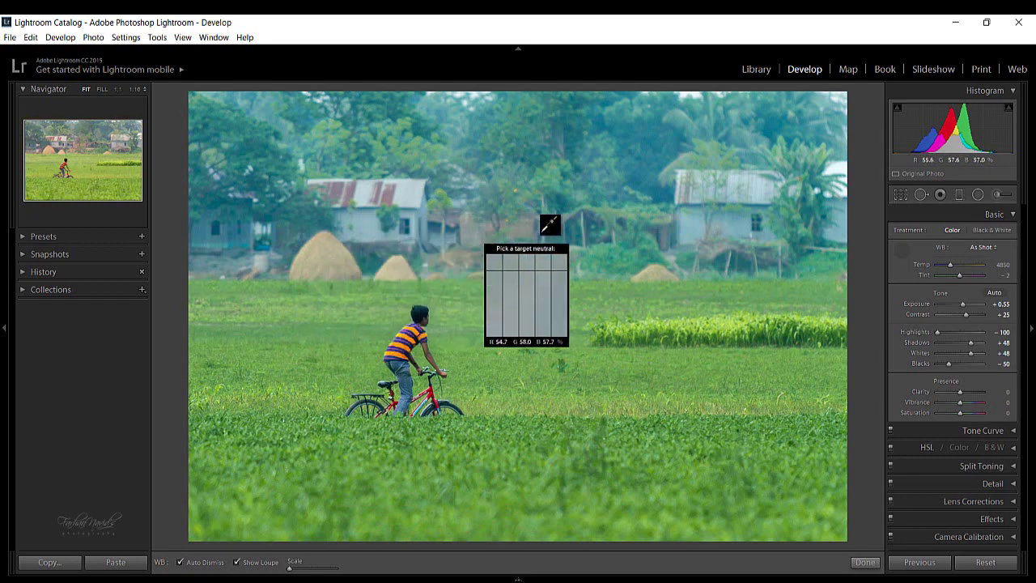
Step: Sample the right house wall for Custom white balance 6300, tint +26, then hide the left panels
key("Escape")
left_click(690, 228)
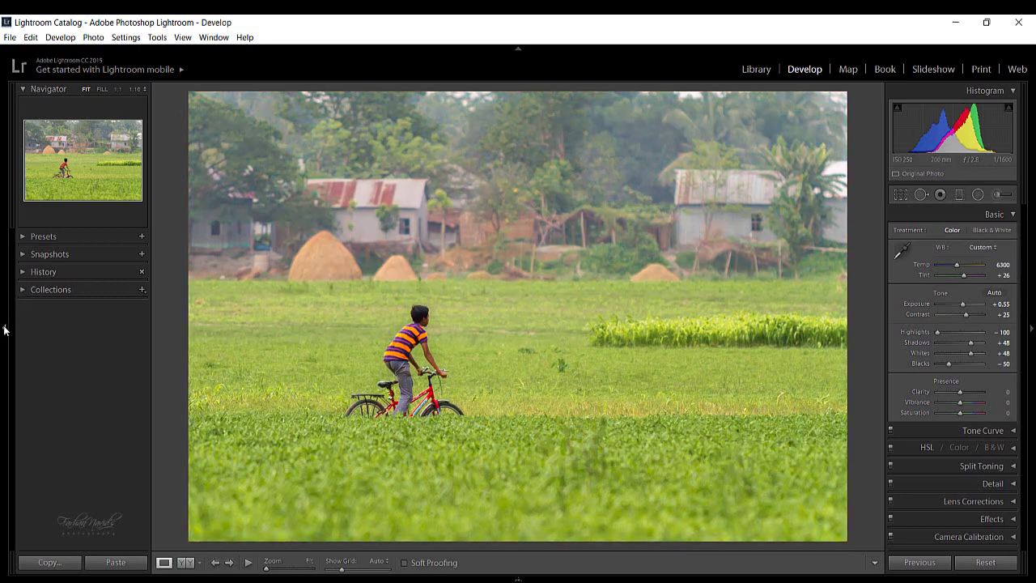
left_click(4, 330)
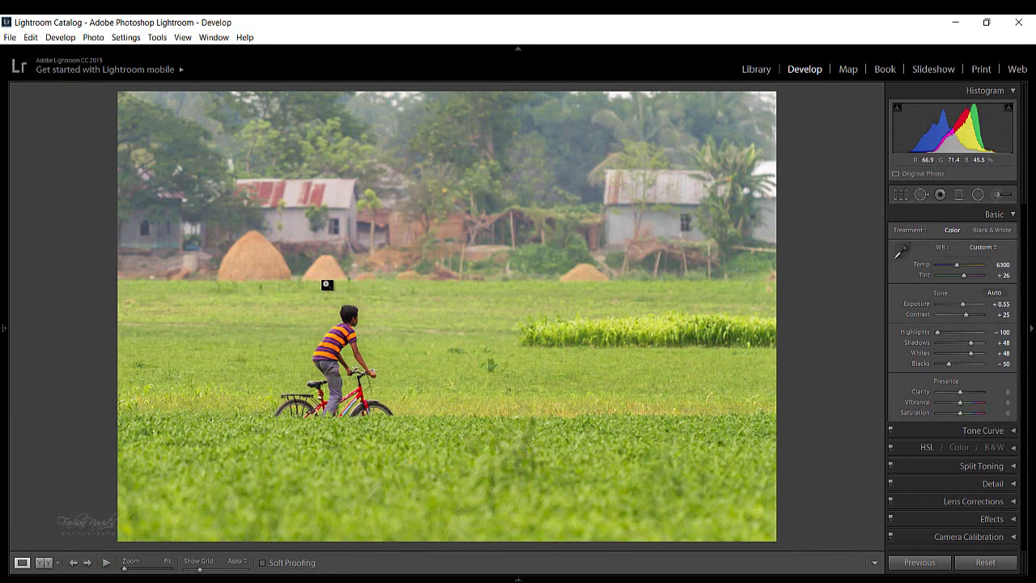